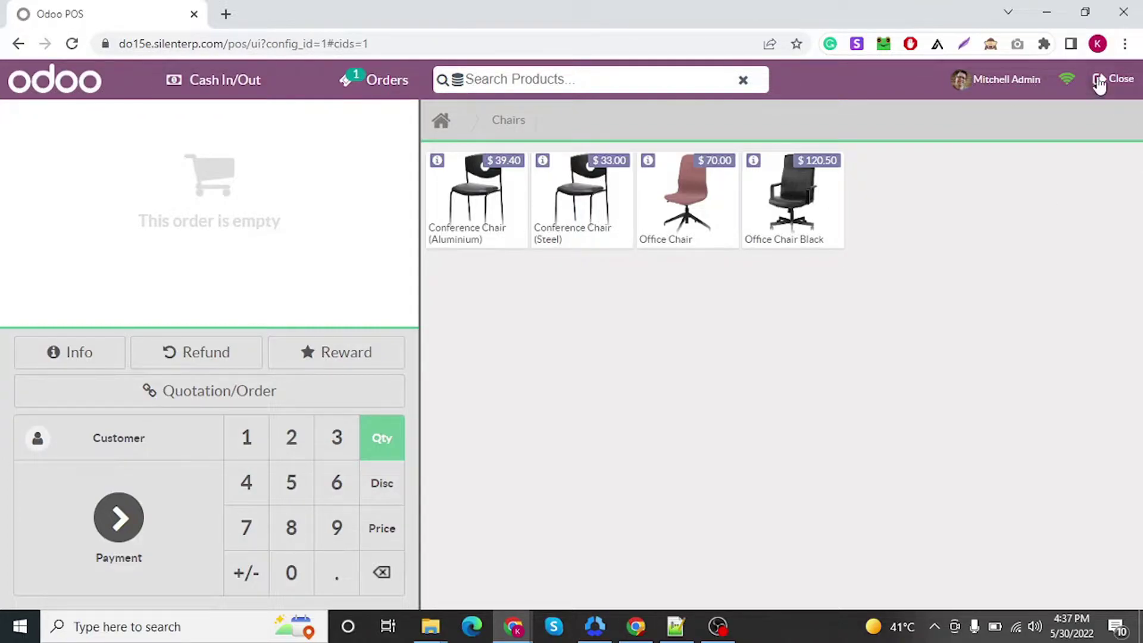
Close the POS session from the closing summary and return to the main app menu.
left_click(1119, 82)
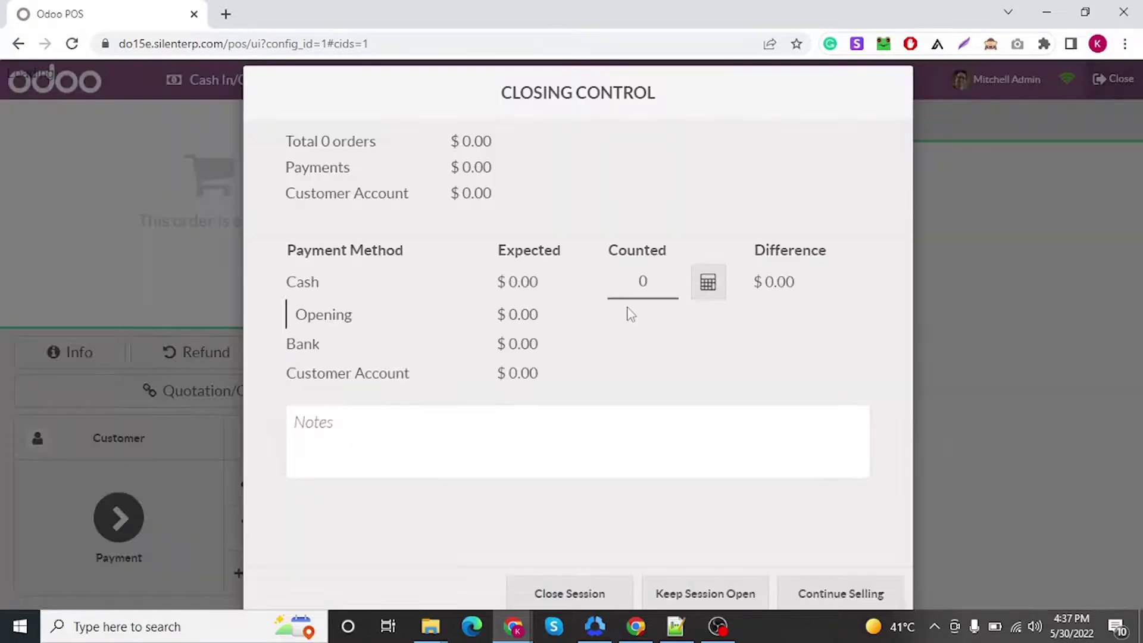
left_click(582, 596)
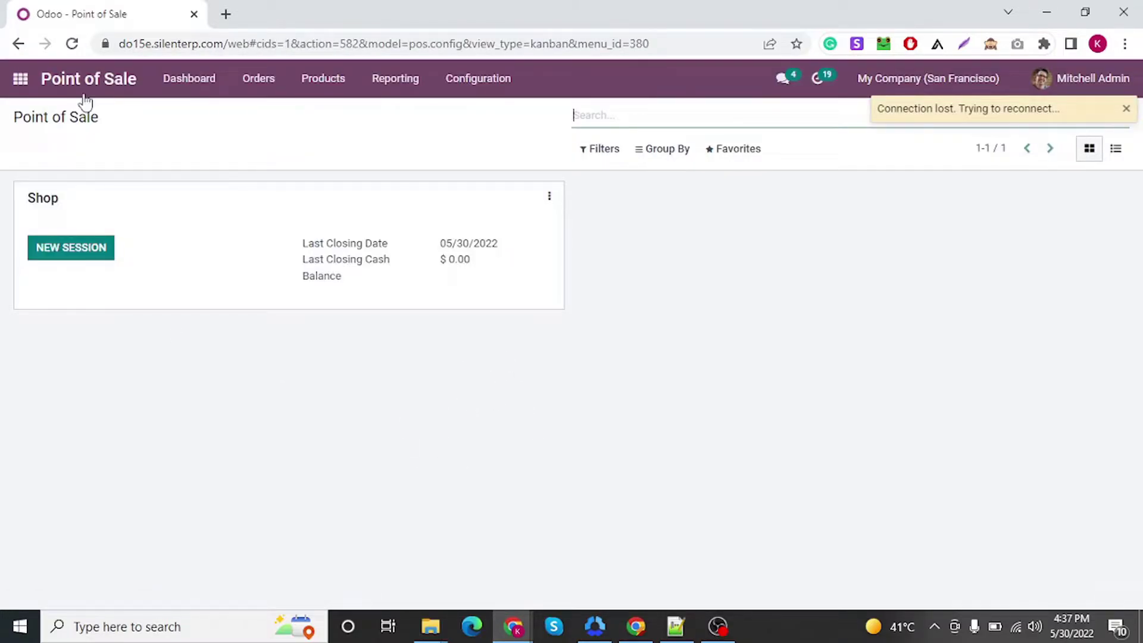
left_click(20, 77)
Search all modules for 'POS Company Logo', with the Apps filter removed, and install it.
left_click(526, 439)
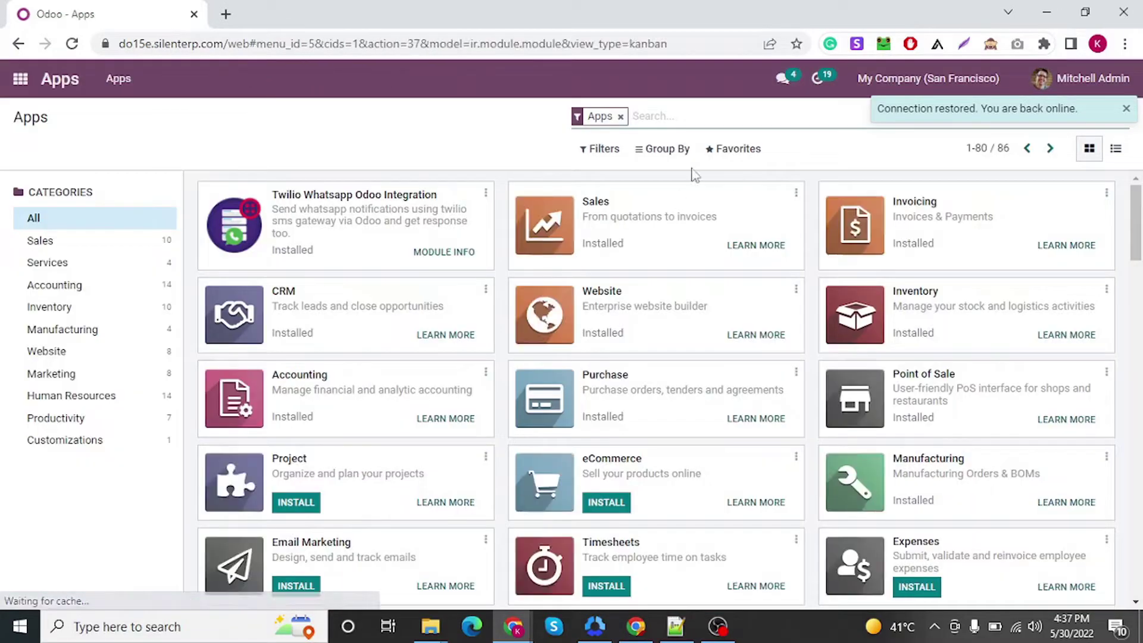
left_click(620, 117)
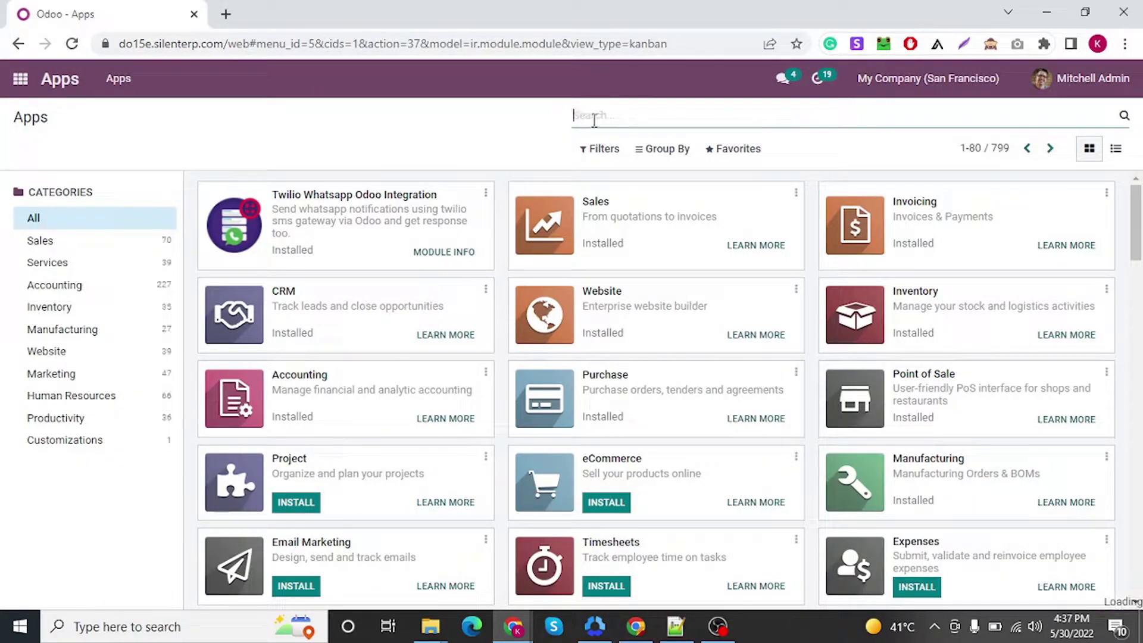
right_click(591, 117)
left_click(632, 245)
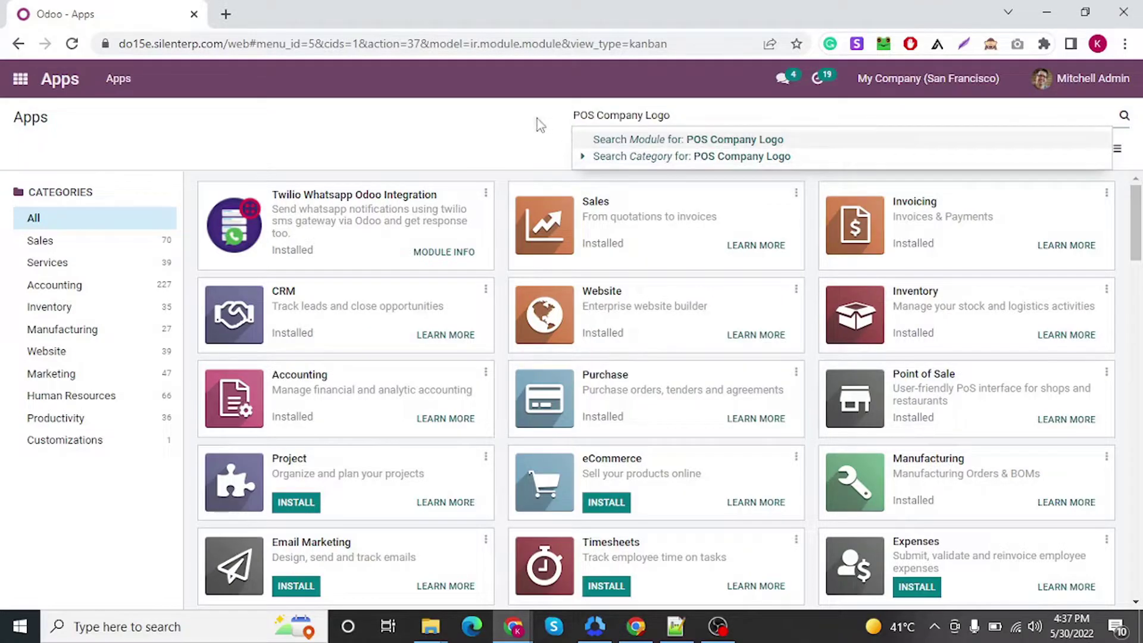
key("Return")
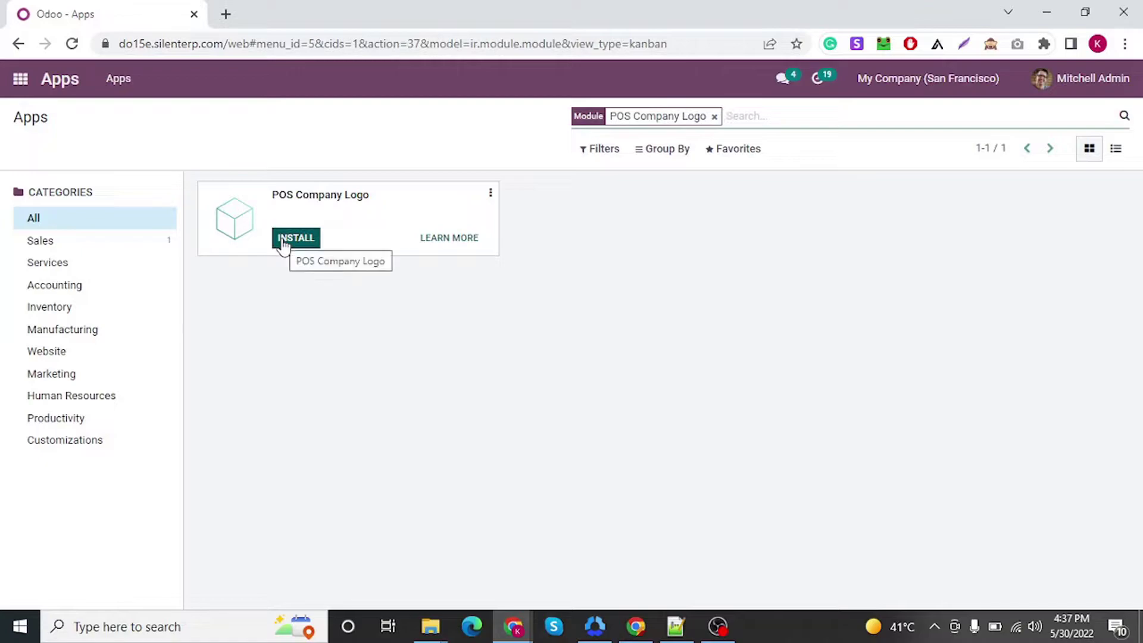
left_click(282, 243)
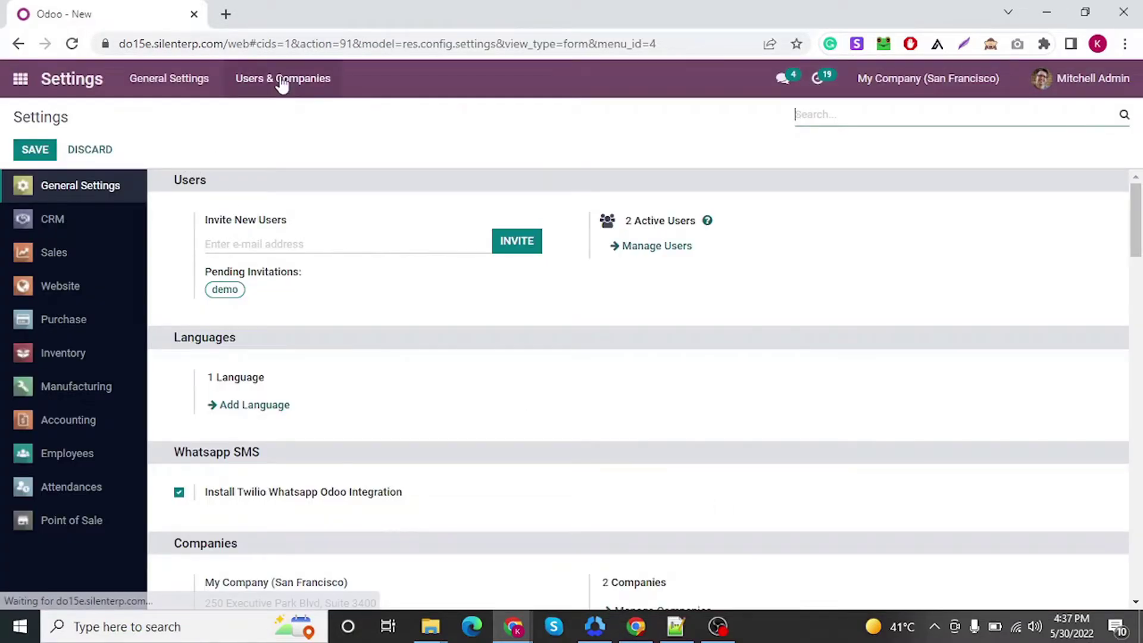
Open My Company (San Francisco) from Users & Companies > Companies in edit mode.
left_click(282, 80)
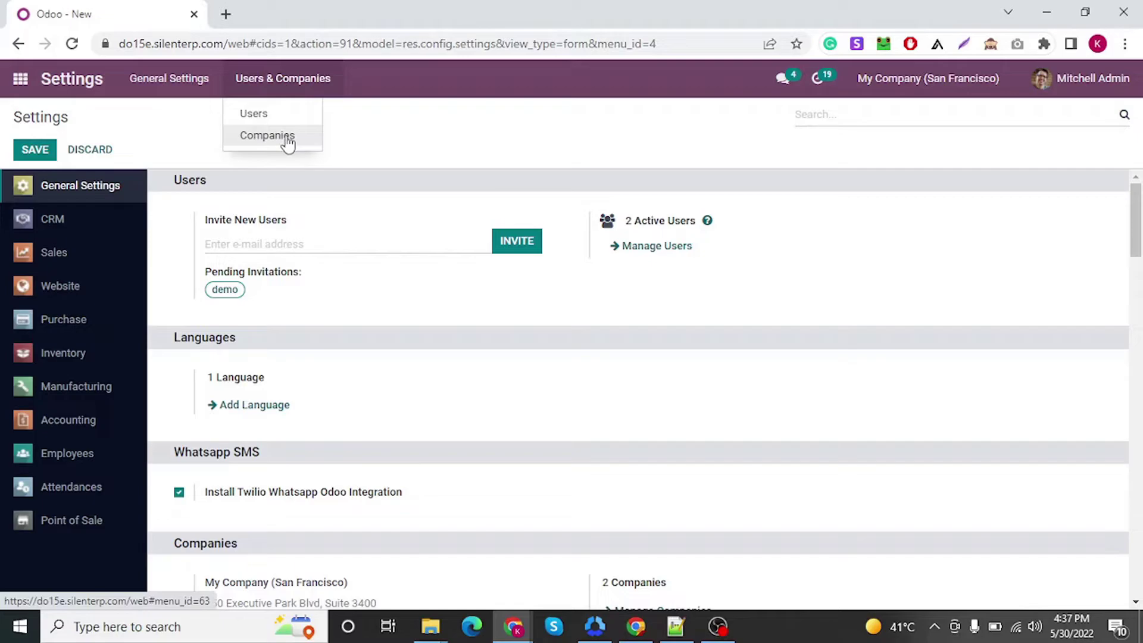
left_click(266, 136)
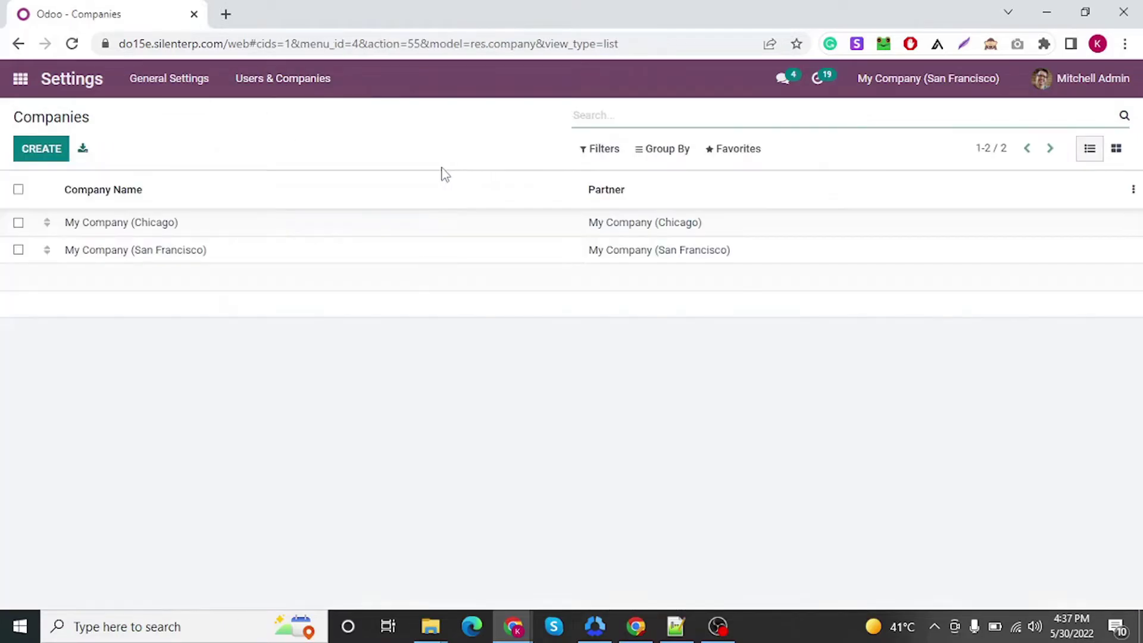
left_click(134, 254)
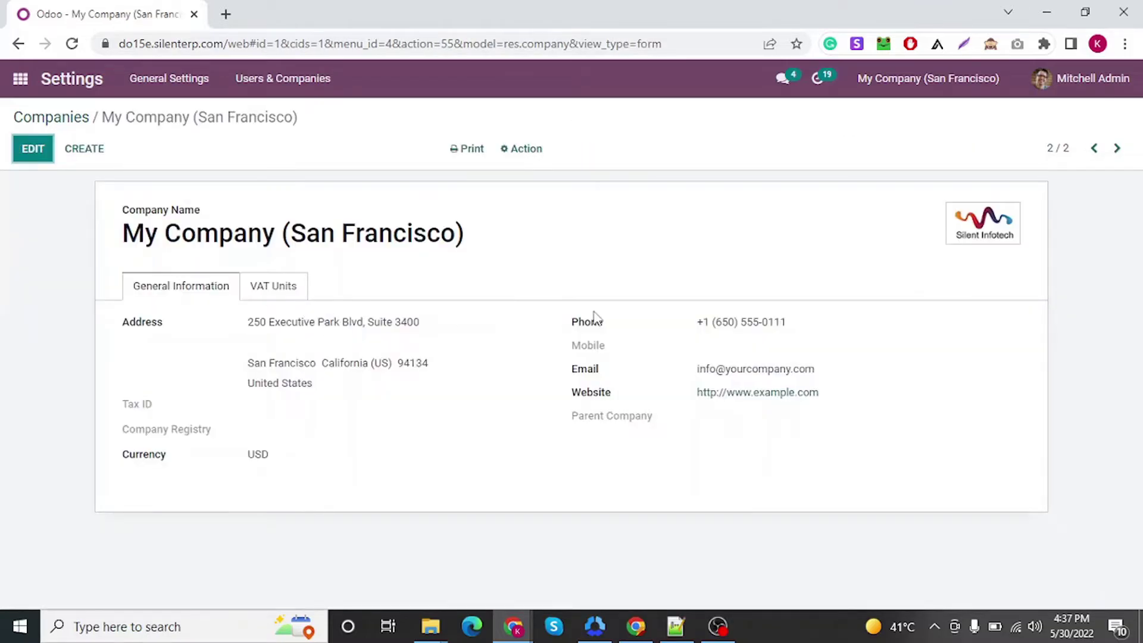
left_click(26, 150)
Set the company logo to the Silent Infotech image from the SIT logo folder and save.
left_click(958, 216)
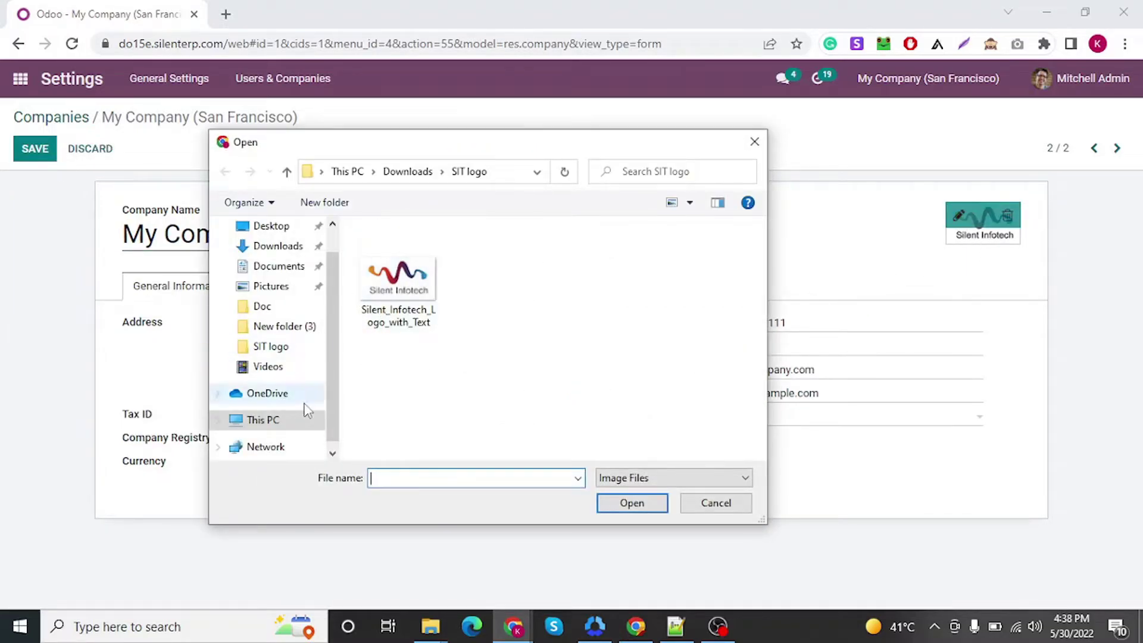
left_click(279, 348)
left_click(407, 259)
double_click(407, 259)
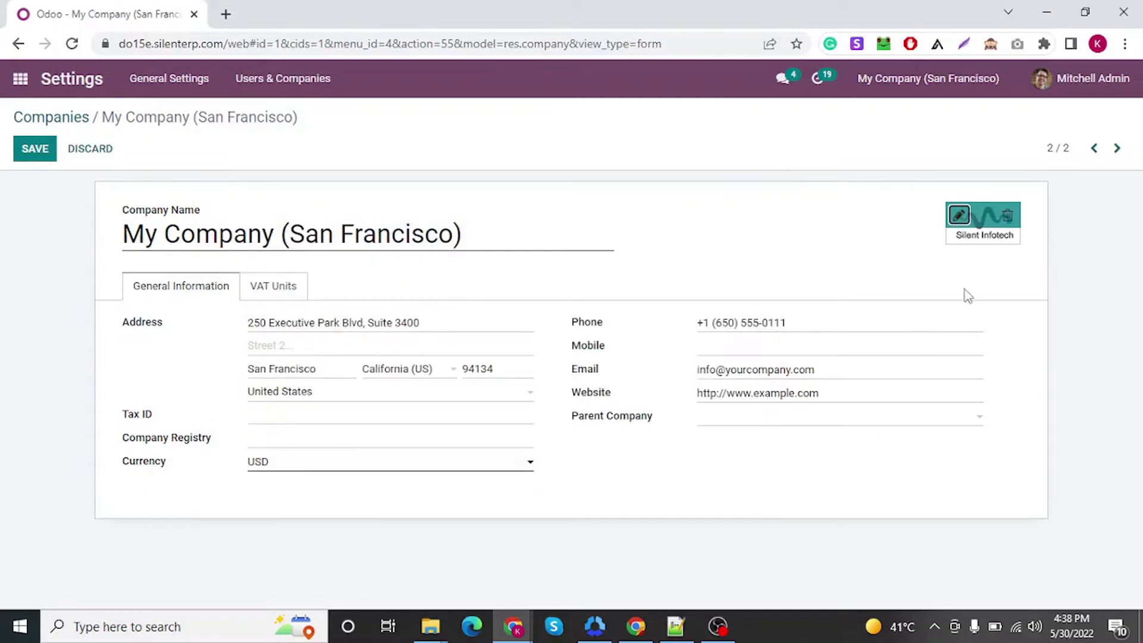
left_click(30, 153)
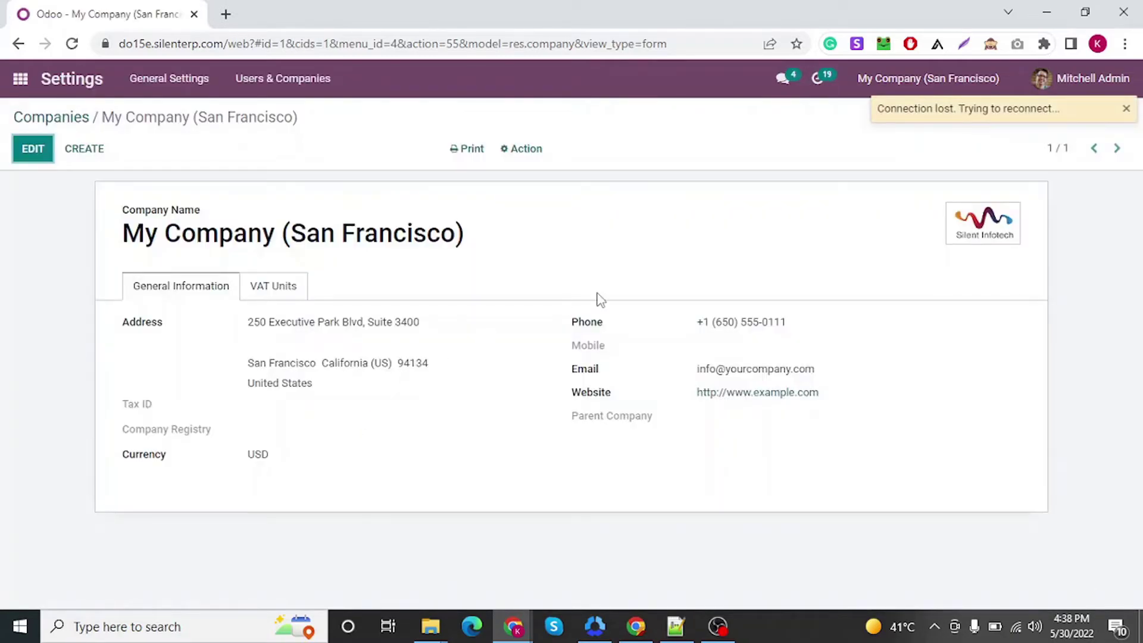
Start a new Shop session in Point of Sale with the opening cash unchanged.
left_click(20, 79)
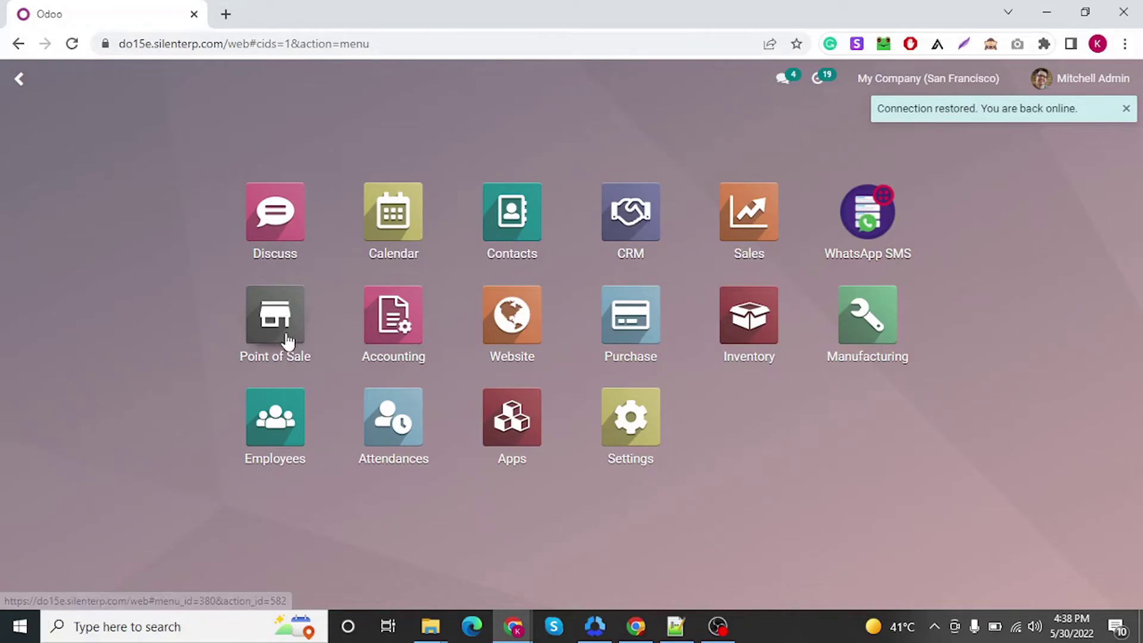
left_click(274, 330)
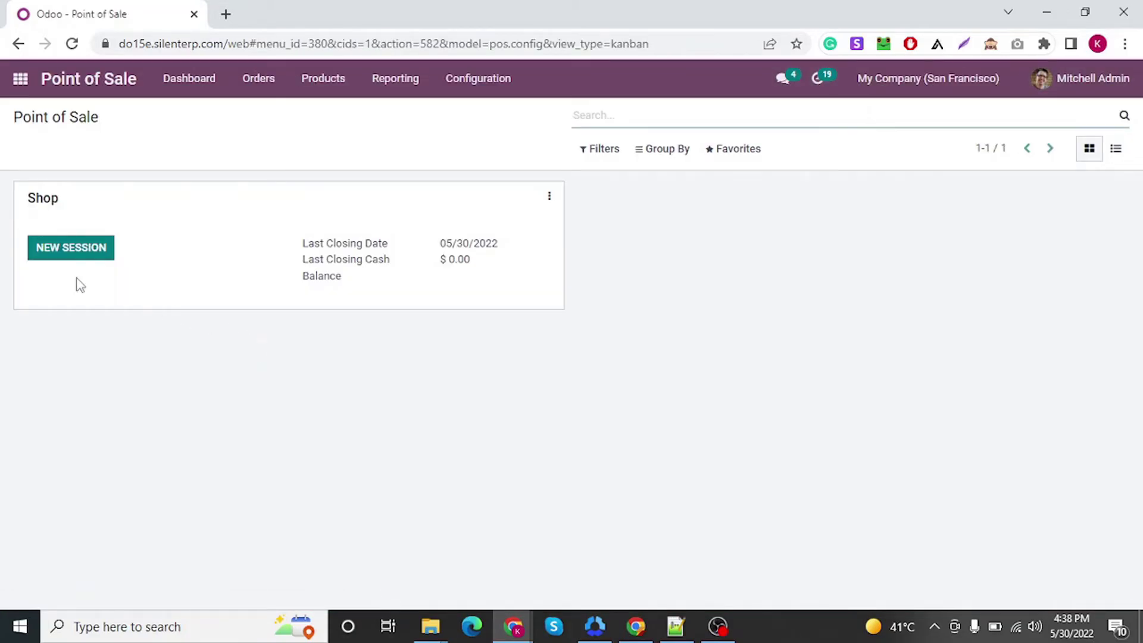
left_click(51, 256)
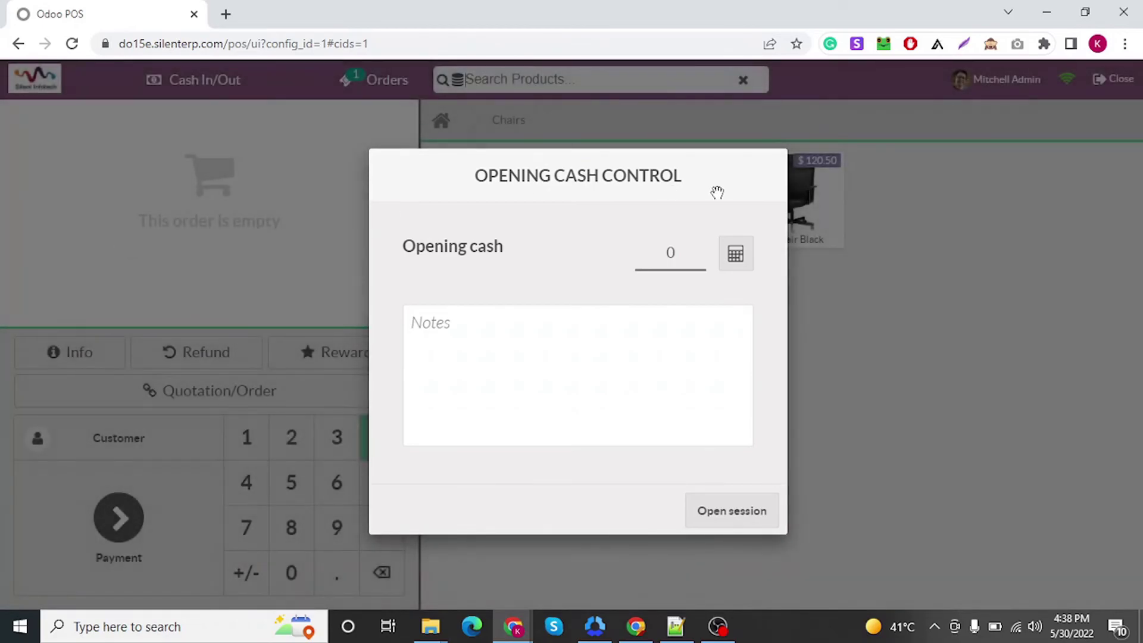
left_click(710, 510)
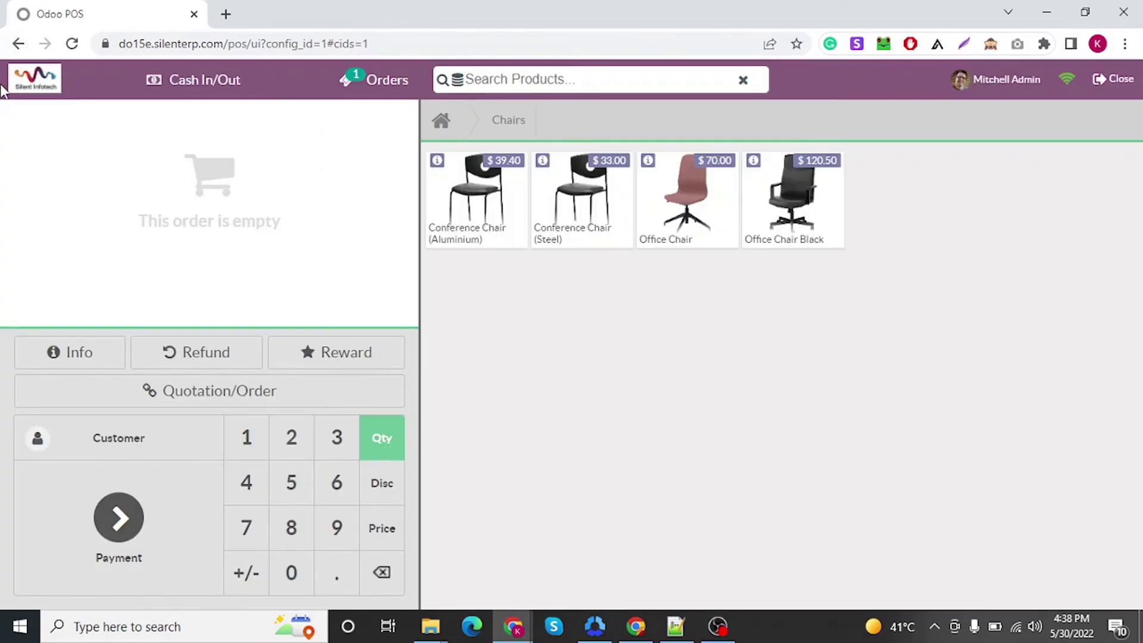